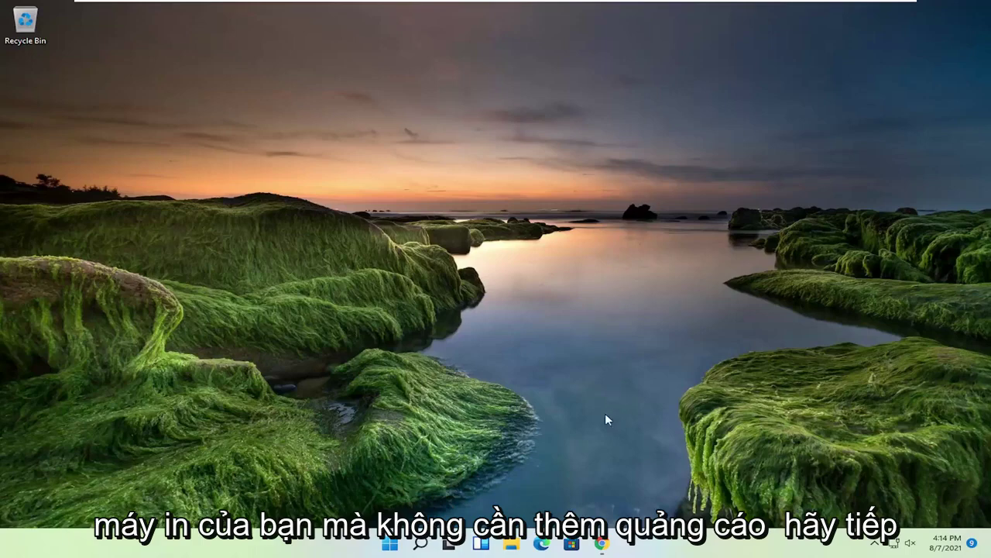
- Open a new maximised Chrome window and search Google for 'canon printer drivers'
right_click(602, 543)
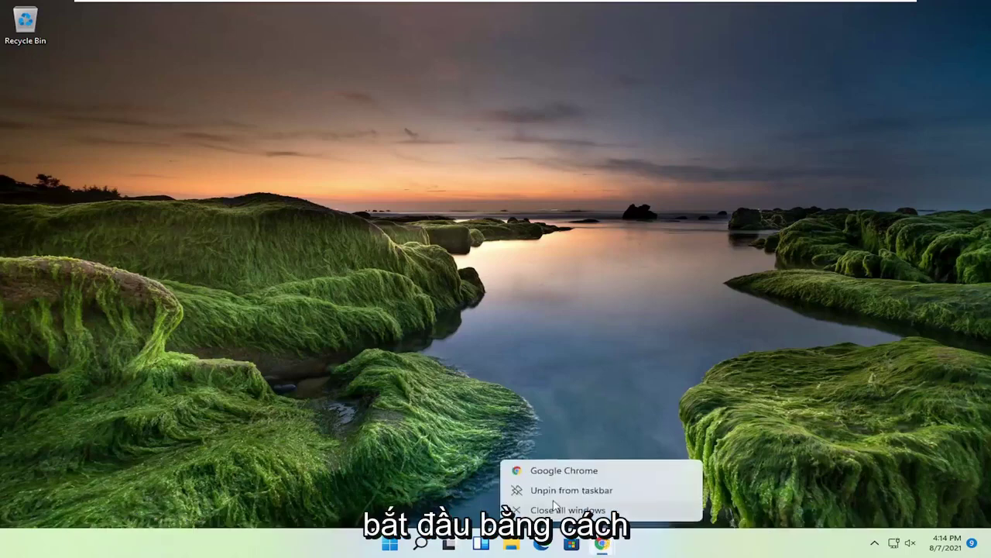
click(548, 469)
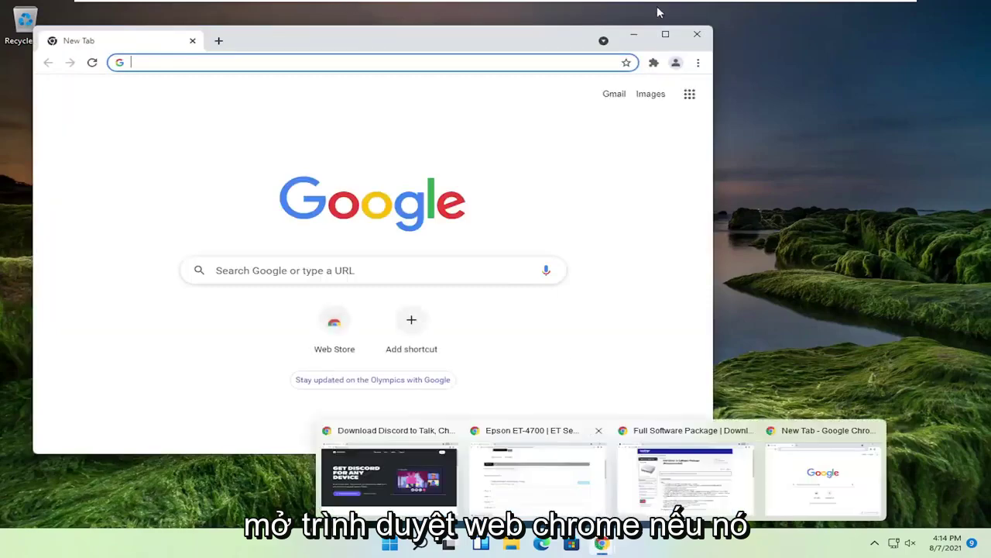
click(665, 34)
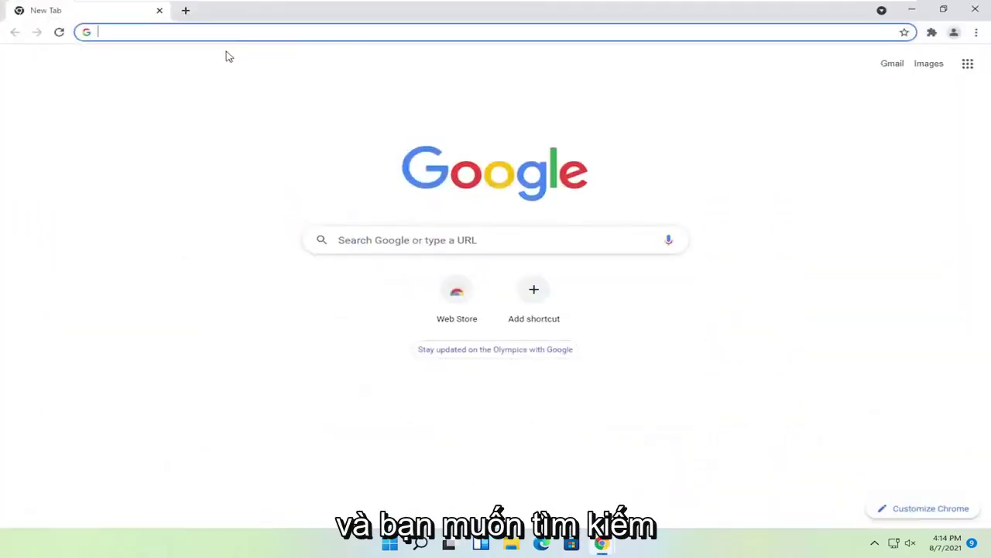
text(canon pri)
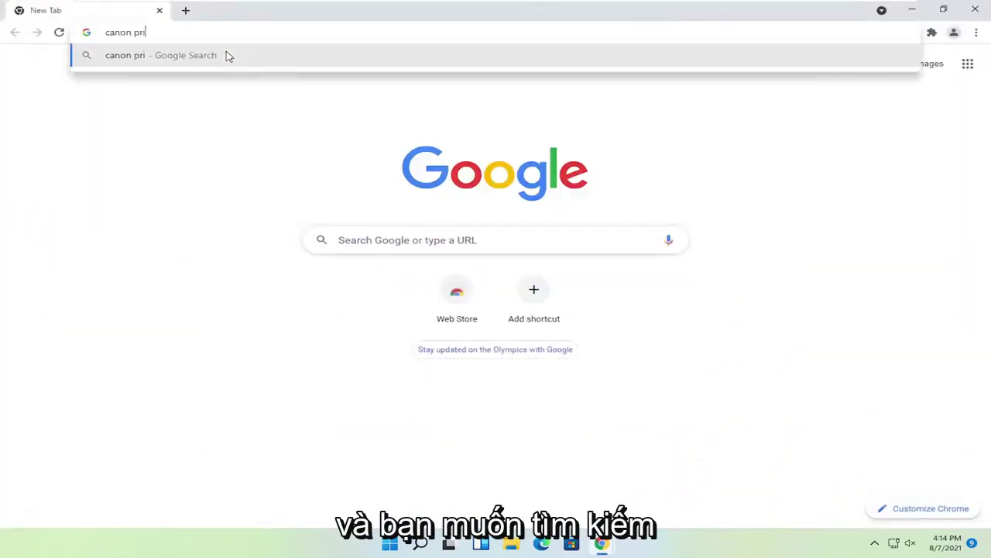
text(nter drivers)
key(Return)
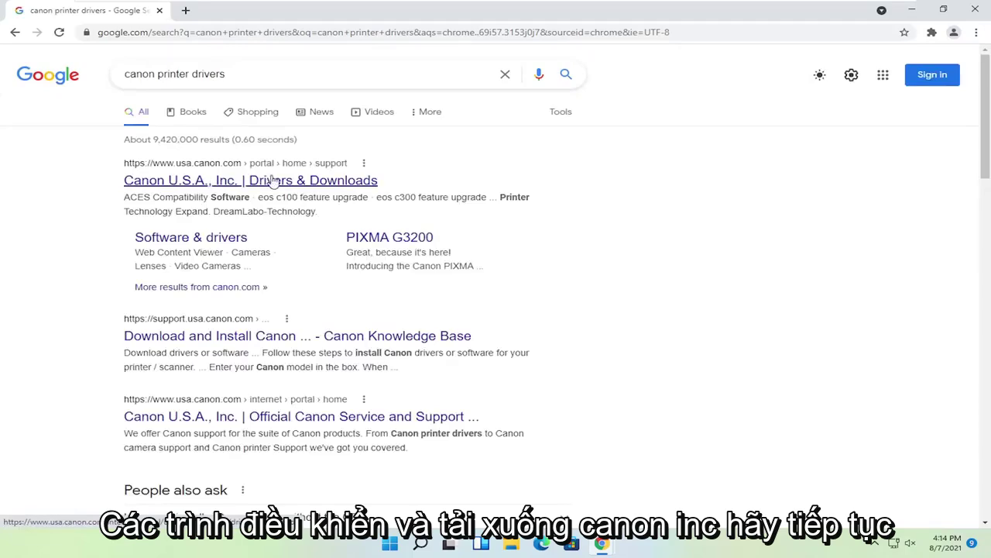
- Open the Canon U.S.A. Drivers & Downloads result and locate its product browser
click(339, 183)
scroll(425, 302, down, 2)
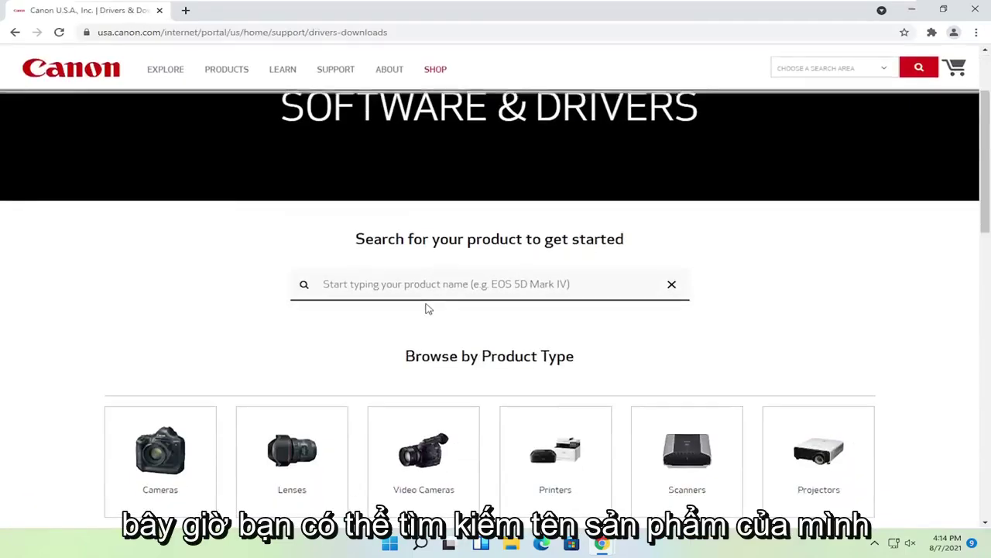
click(324, 284)
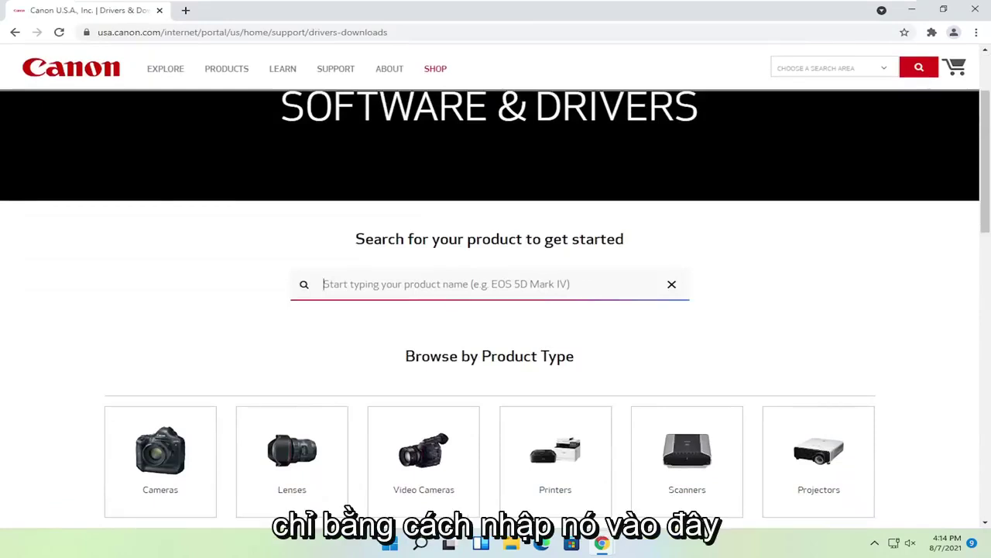
scroll(449, 294, down, 3)
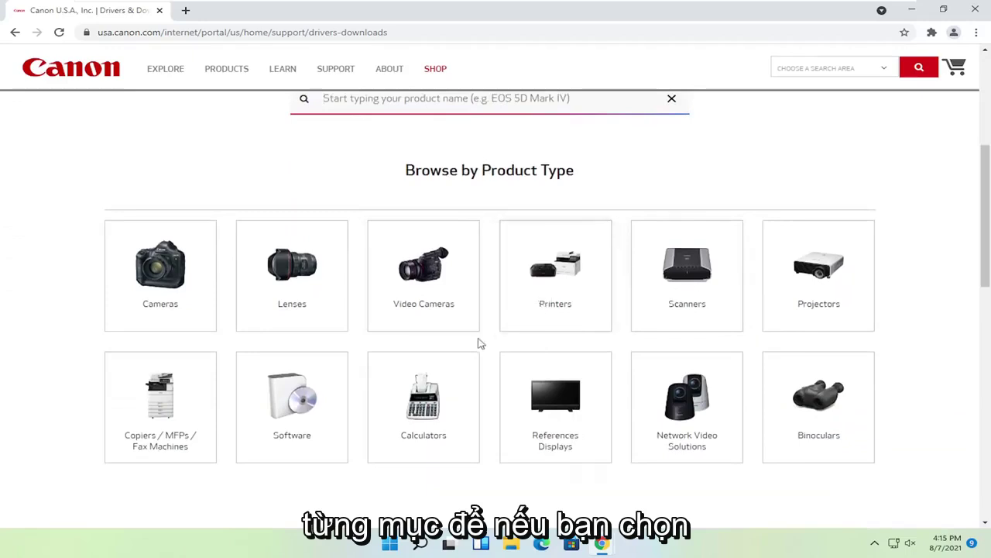
- Browse Printers > PIXMA > PIXMA G2200 and find its Drivers & Downloads section
click(548, 284)
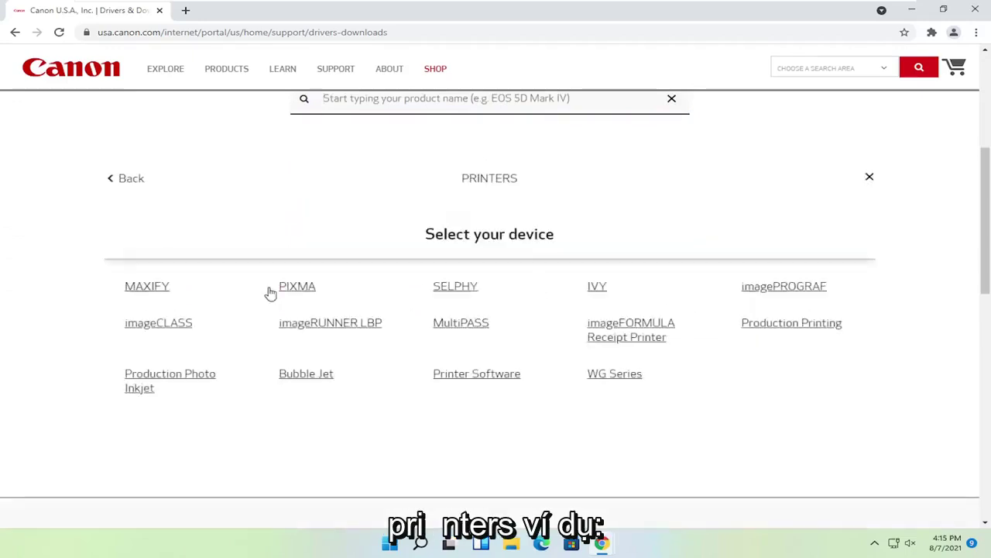
click(286, 290)
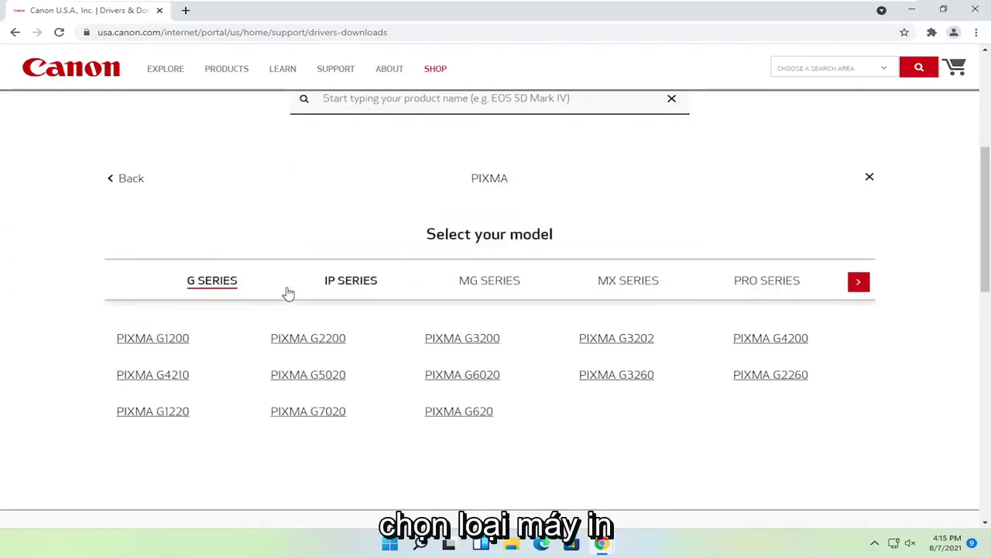
click(304, 341)
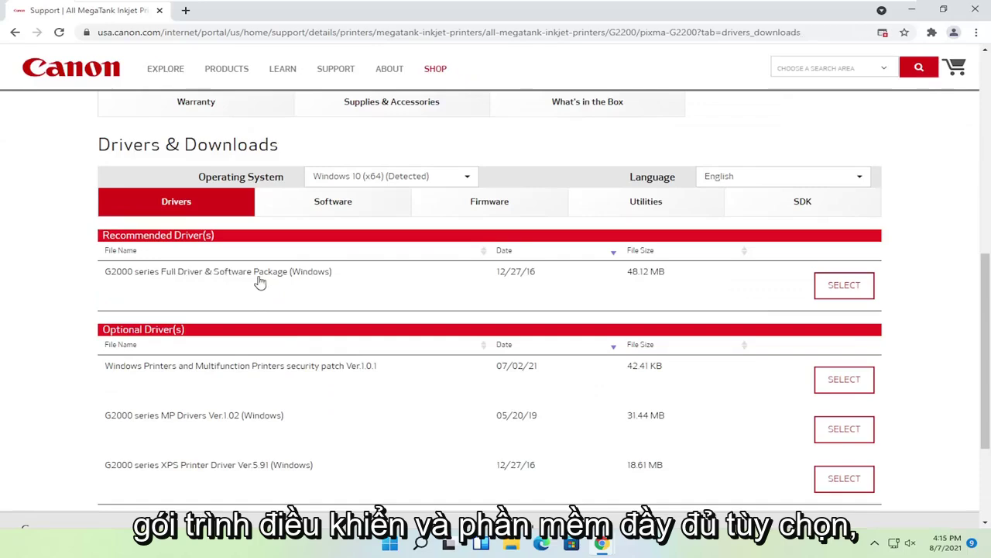
scroll(261, 283, down, 2)
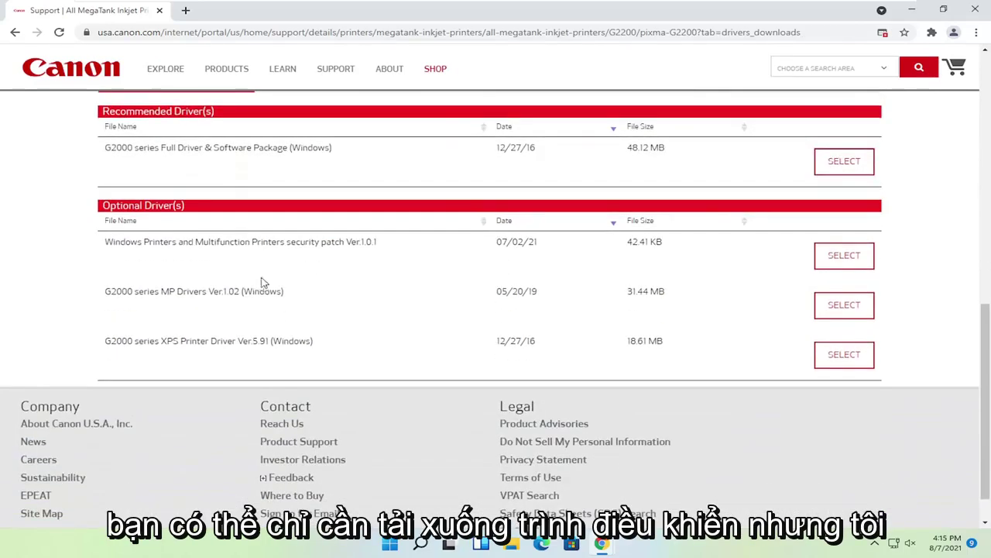
scroll(275, 291, up, 2)
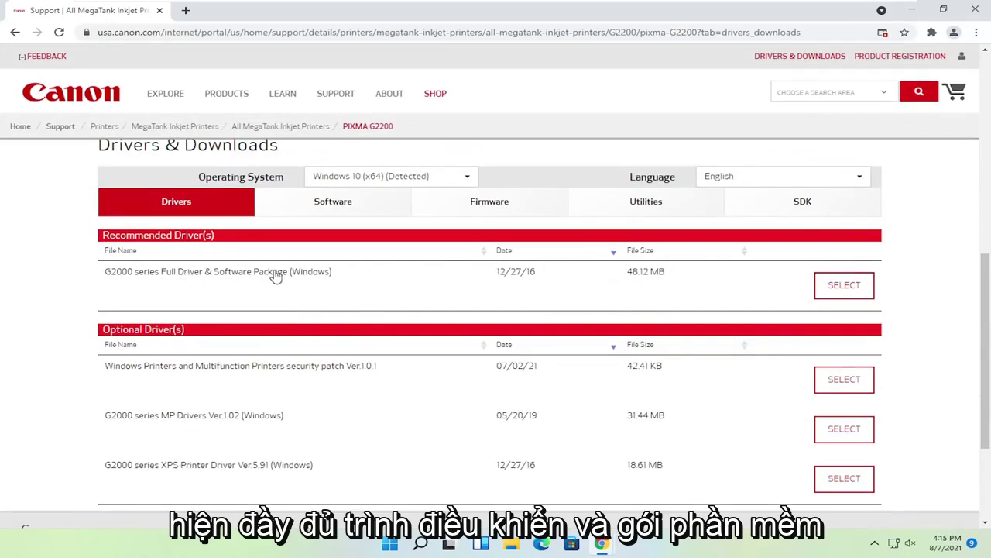
- Download win-g2000-1_1-n_jucd.exe, run it with UAC approval, and minimise Chrome while it unpacks
click(844, 286)
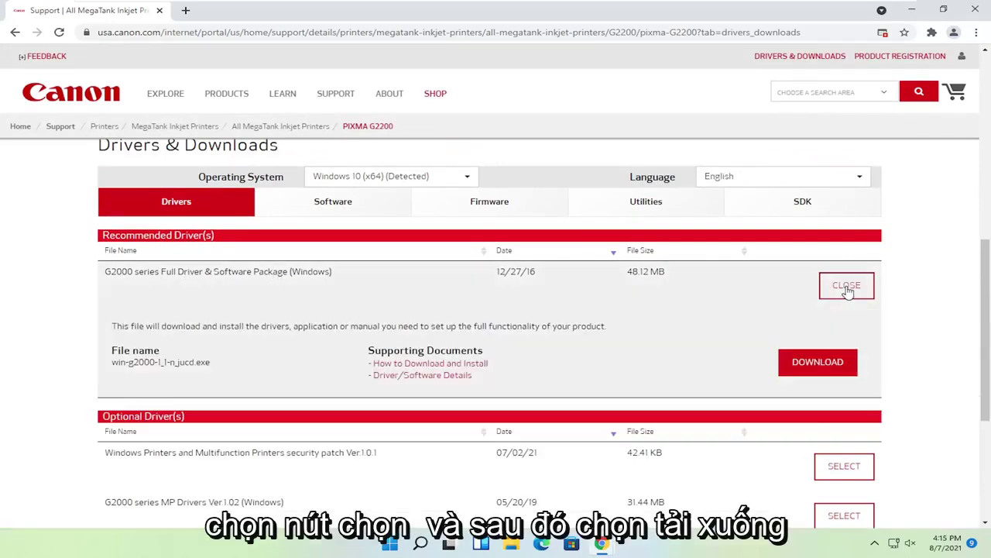
click(817, 364)
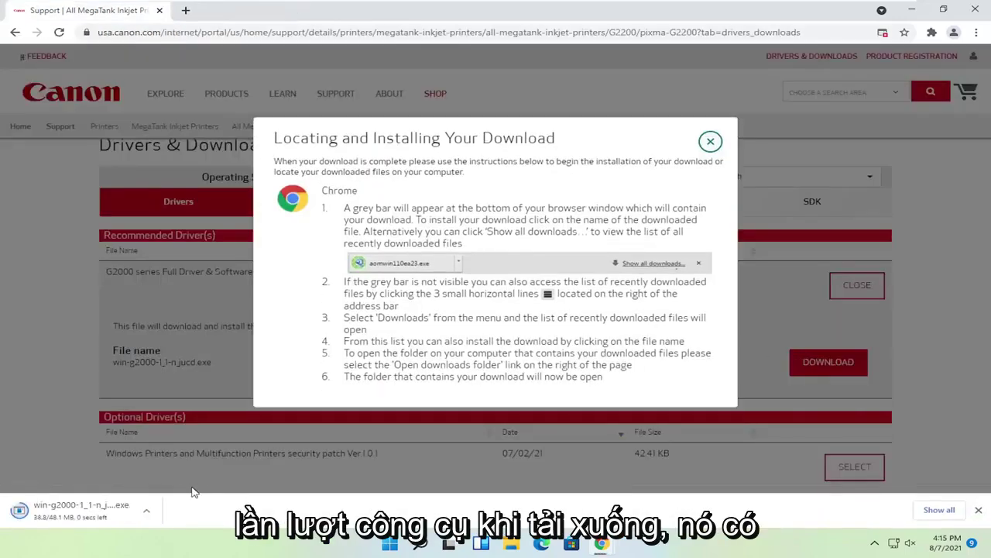
click(60, 511)
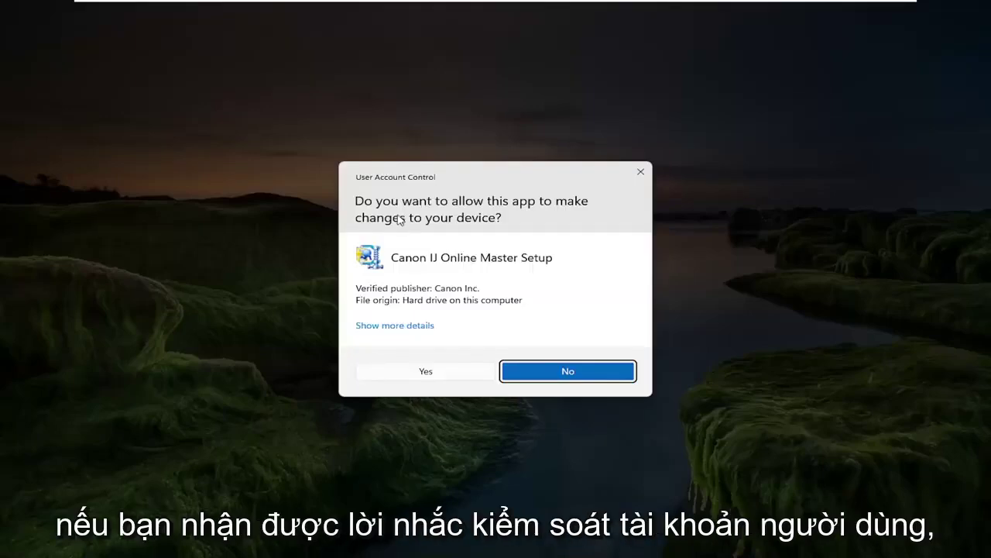
click(429, 375)
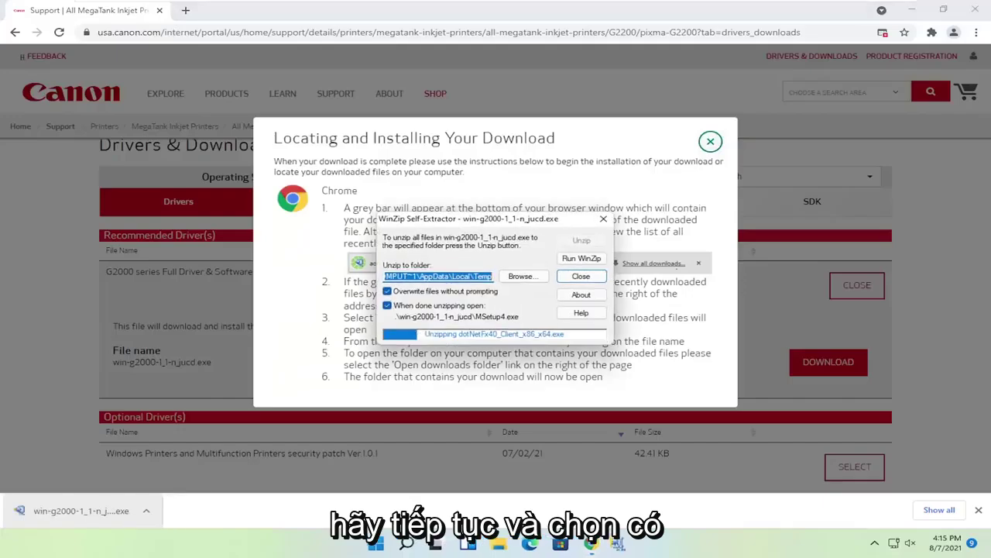
click(909, 11)
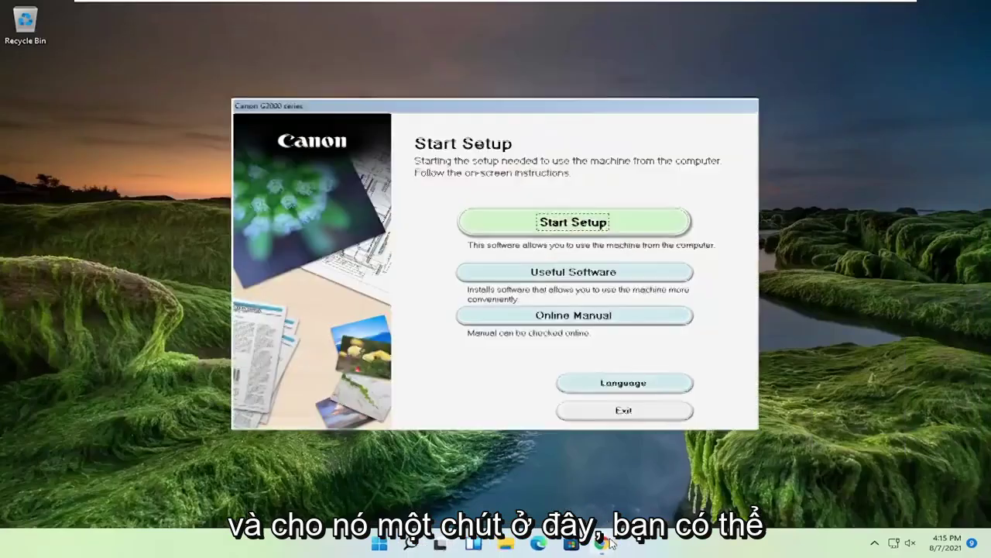
- Close the extra windows, then rerun win-g2000-1_1-n_jucd.exe from Chrome's Downloads, approving UAC
right_click(617, 544)
click(585, 509)
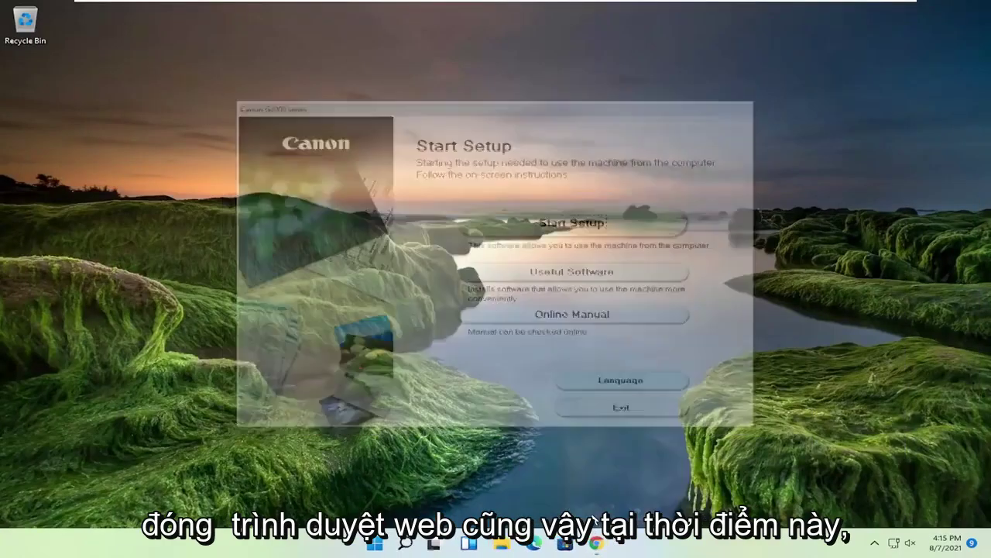
mouse_move(603, 547)
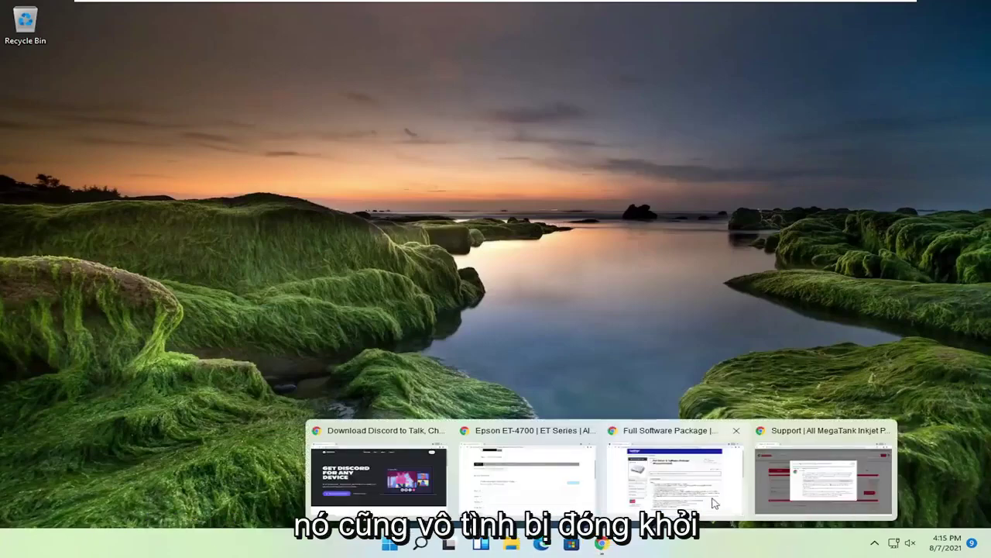
click(773, 474)
click(977, 32)
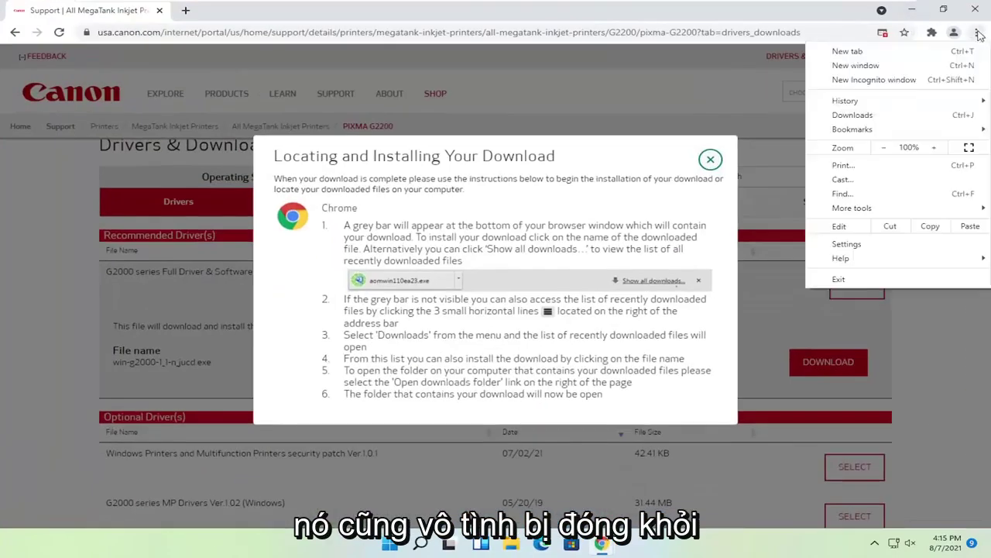
click(850, 114)
click(375, 137)
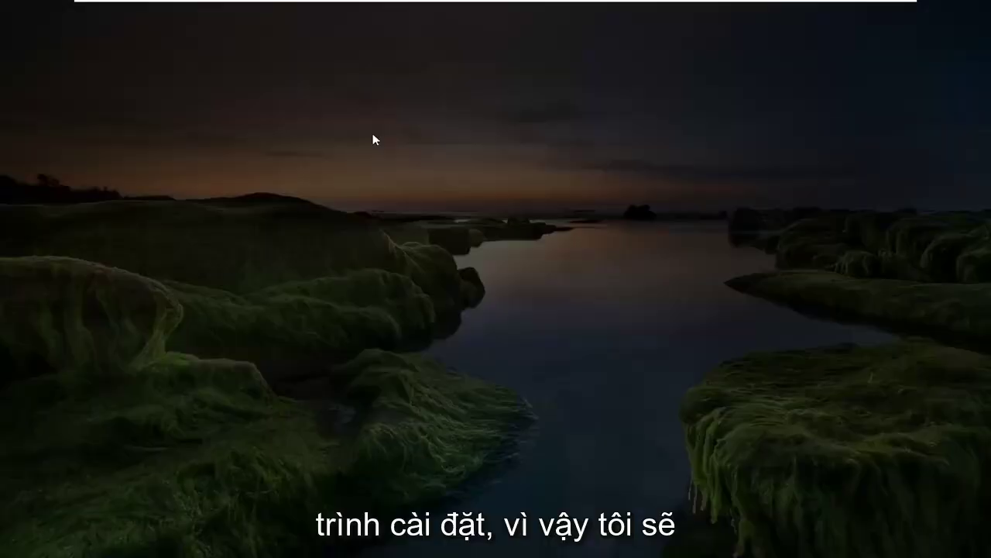
click(415, 372)
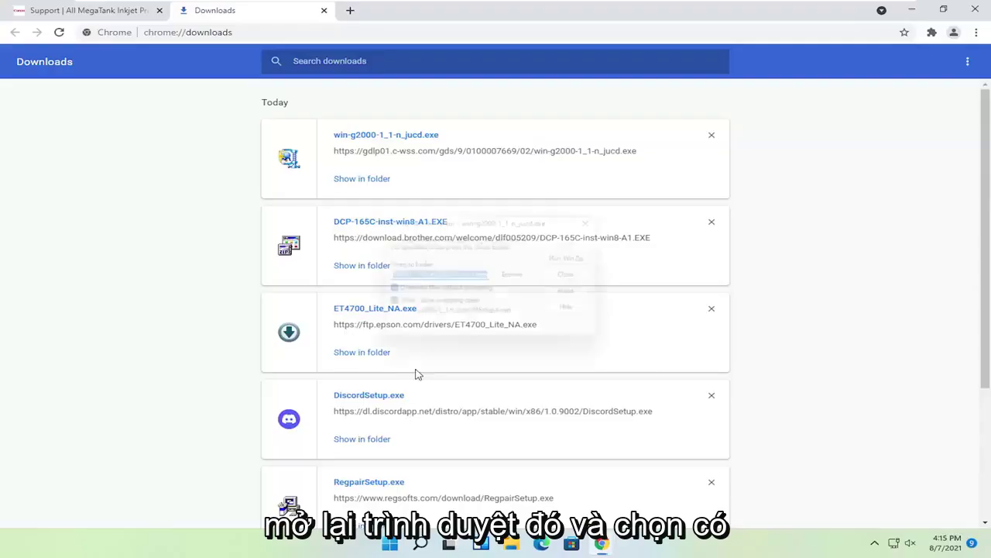
- Close all Chrome windows, leaving the Canon Start Setup screen open
click(973, 10)
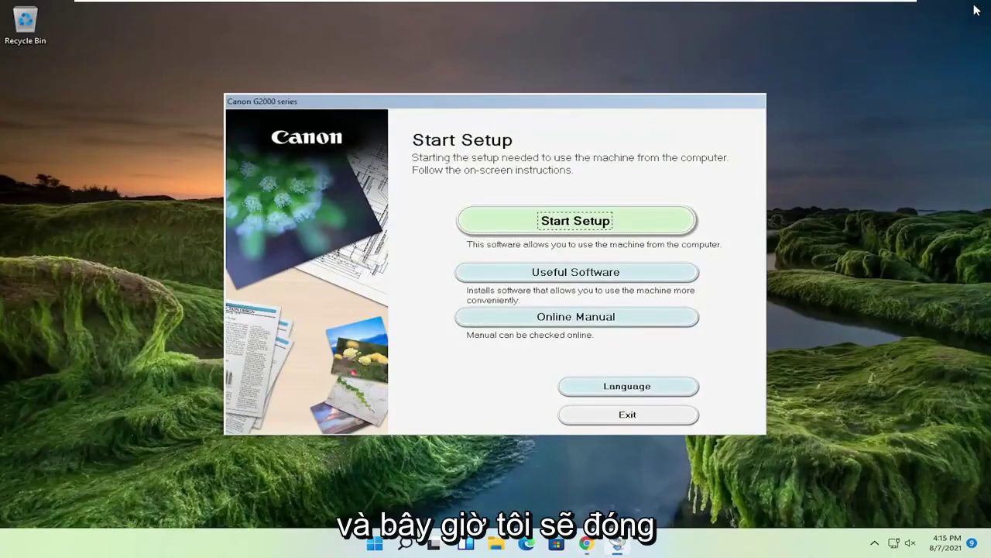
right_click(586, 544)
click(558, 511)
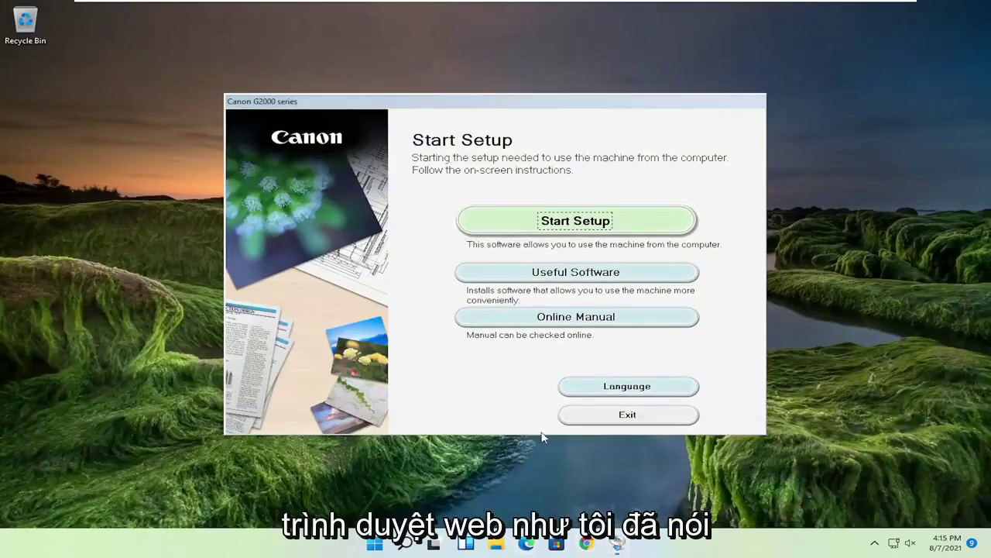
- Start the Canon G2000 setup and wait for the Select Country or Region page
click(554, 223)
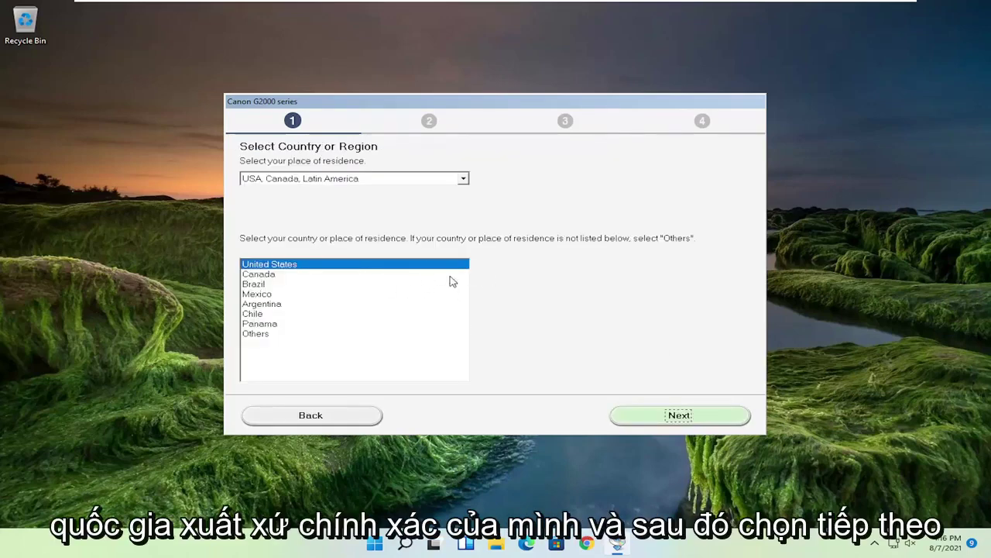
- Confirm United States, accept the license, decline the Extended Survey Program, and begin installing
click(689, 418)
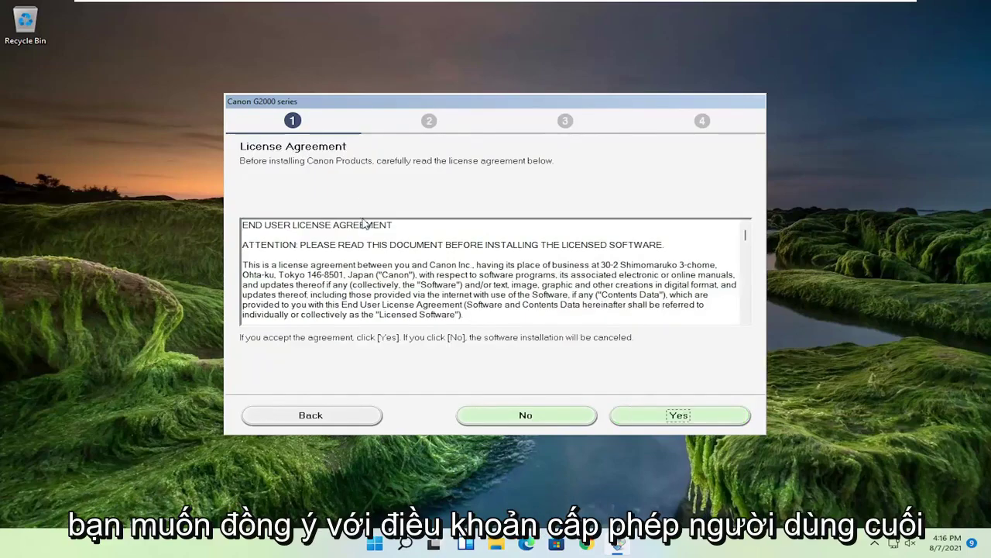
click(664, 417)
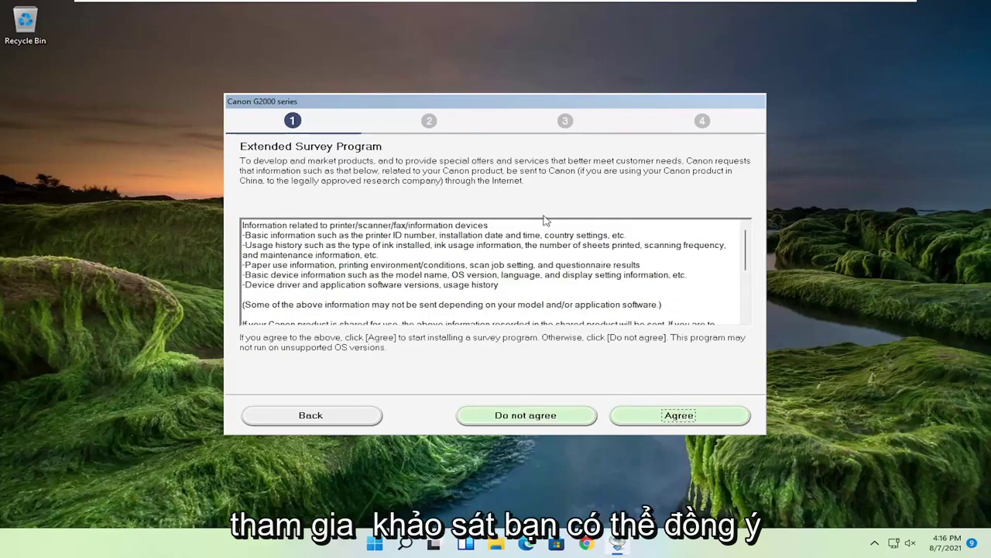
click(548, 416)
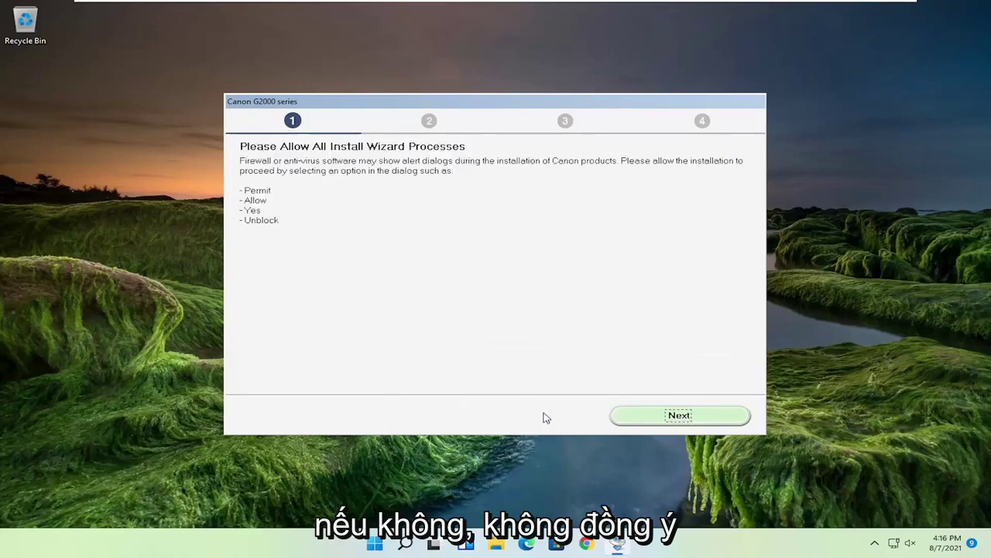
click(679, 419)
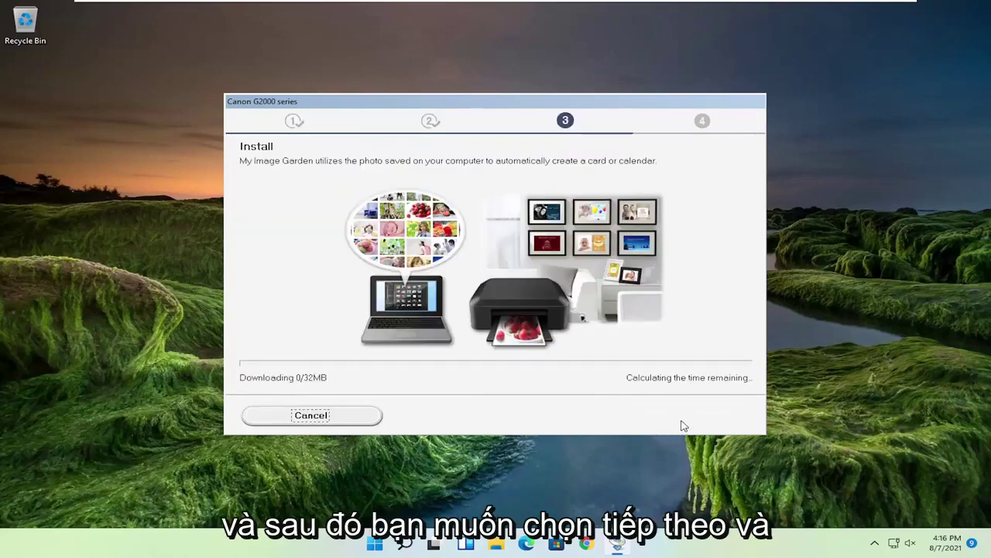